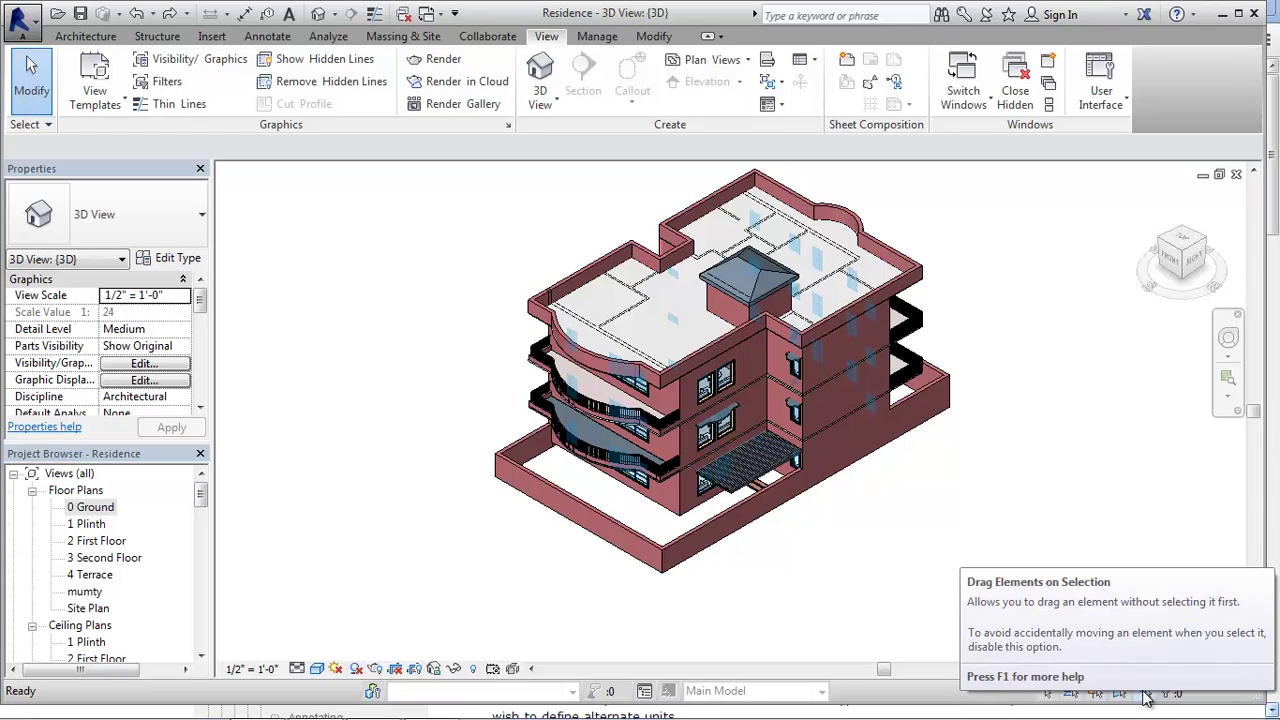
# - Turn on Drag Elements on Selection in the status bar
pyautogui.click(1145, 693)
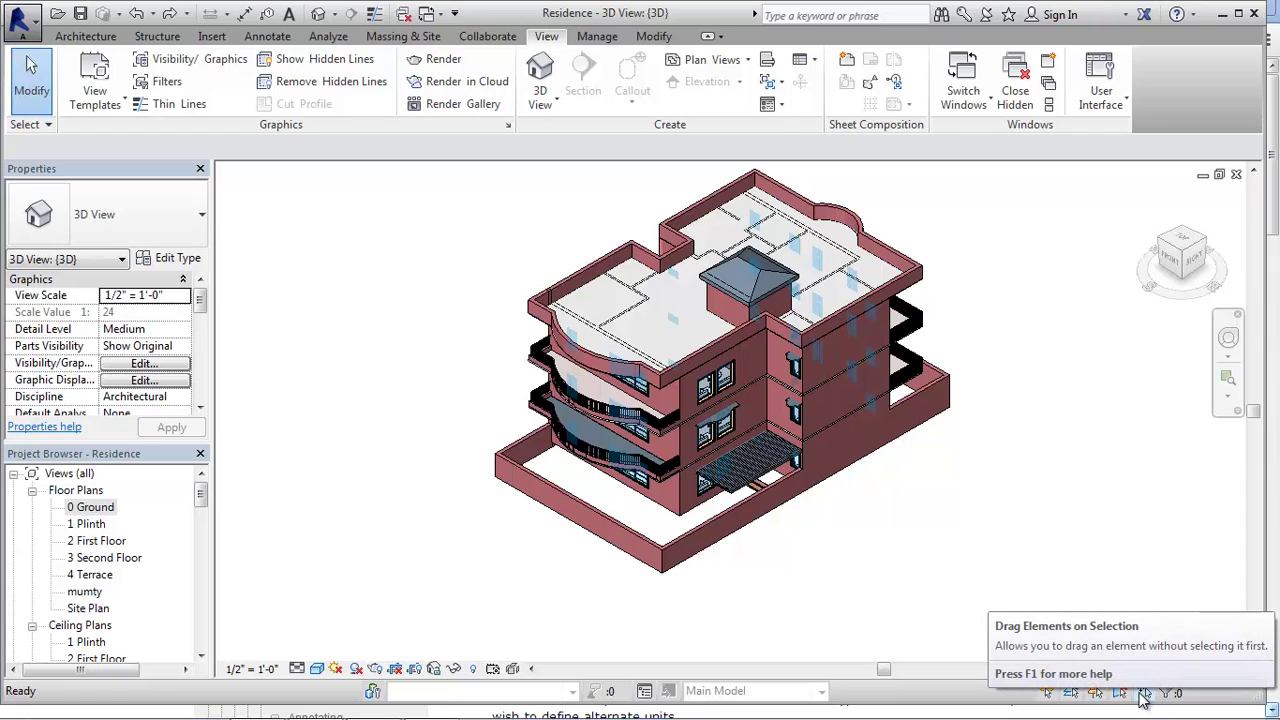
pyautogui.click(1144, 694)
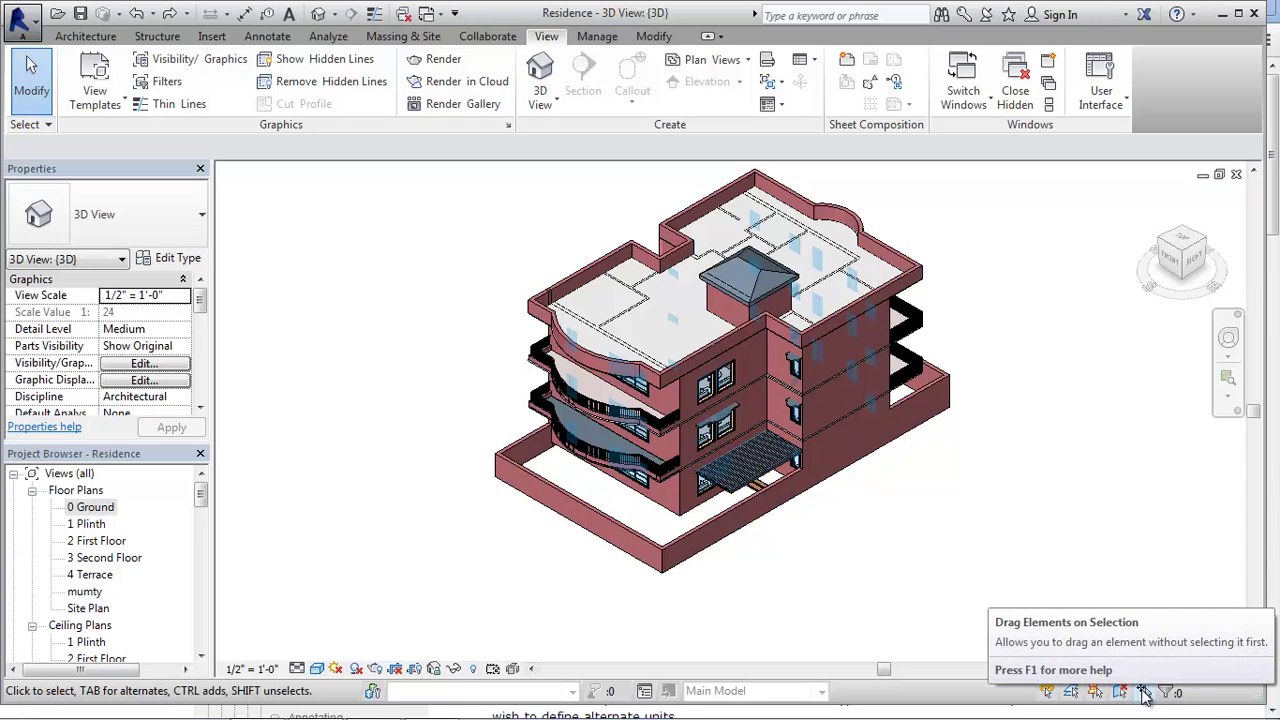
pyautogui.scroll(2, 725, 447)
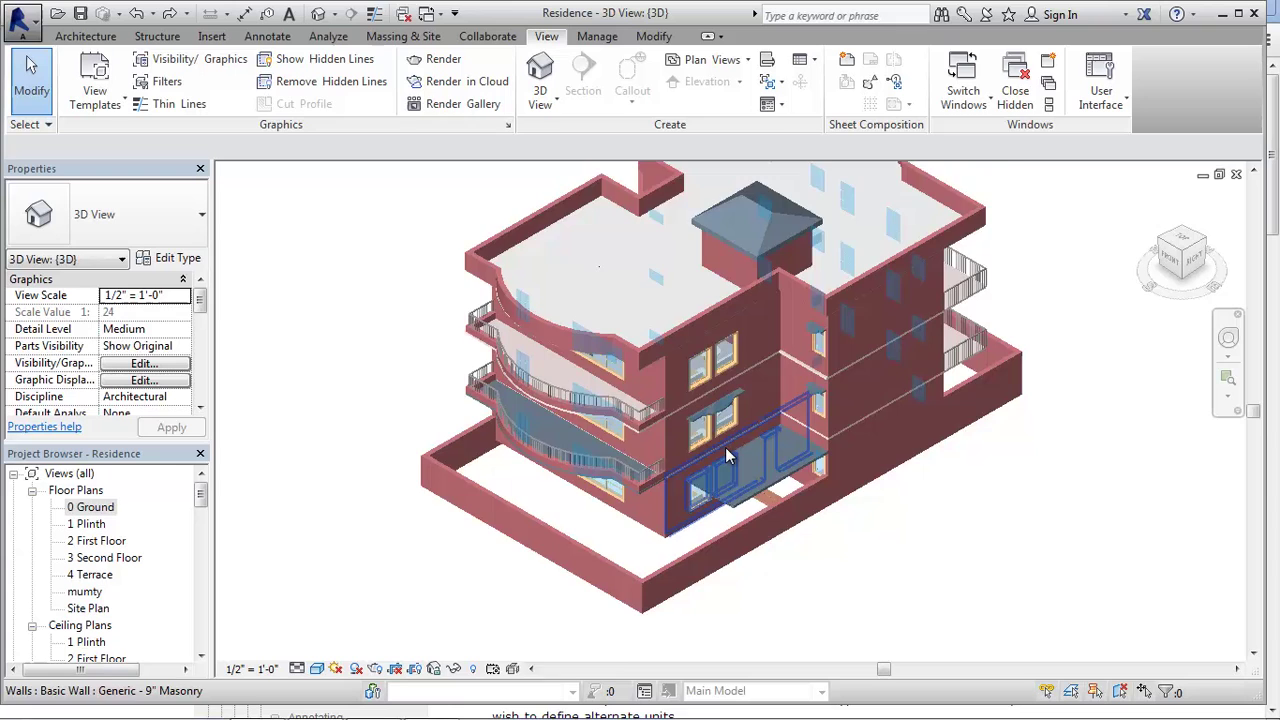
pyautogui.scroll(3, 725, 447)
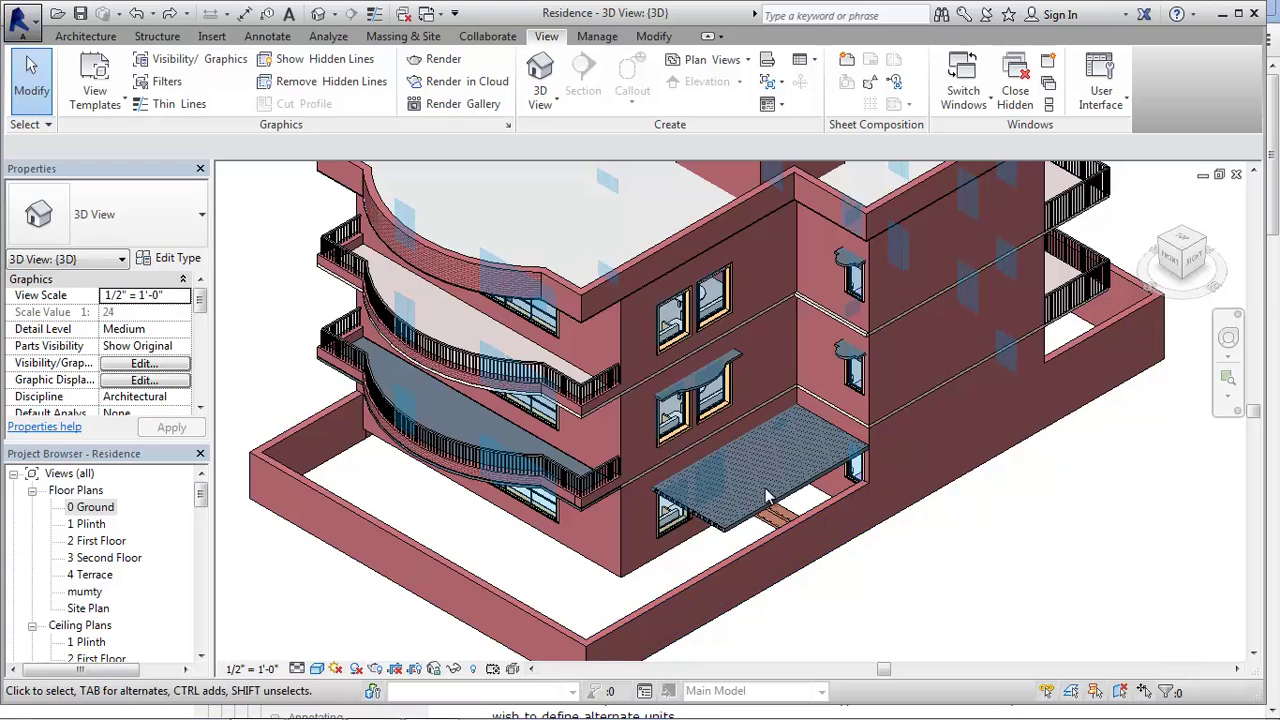
# - Drag the SUNSHADE1 slab off to the lower right, then drag it unselected back over the entrance
pyautogui.click(771, 505)
pyautogui.moveTo(771, 505); pyautogui.dragTo(1083, 578)
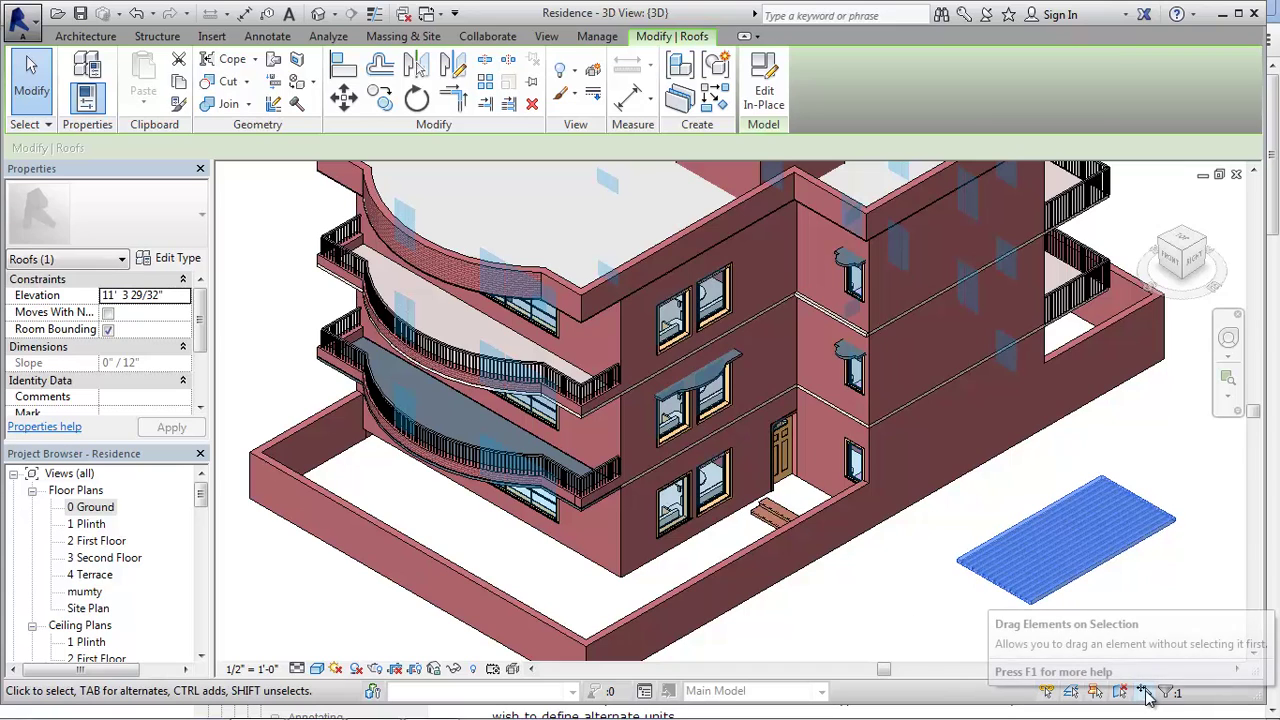
pyautogui.click(1094, 606)
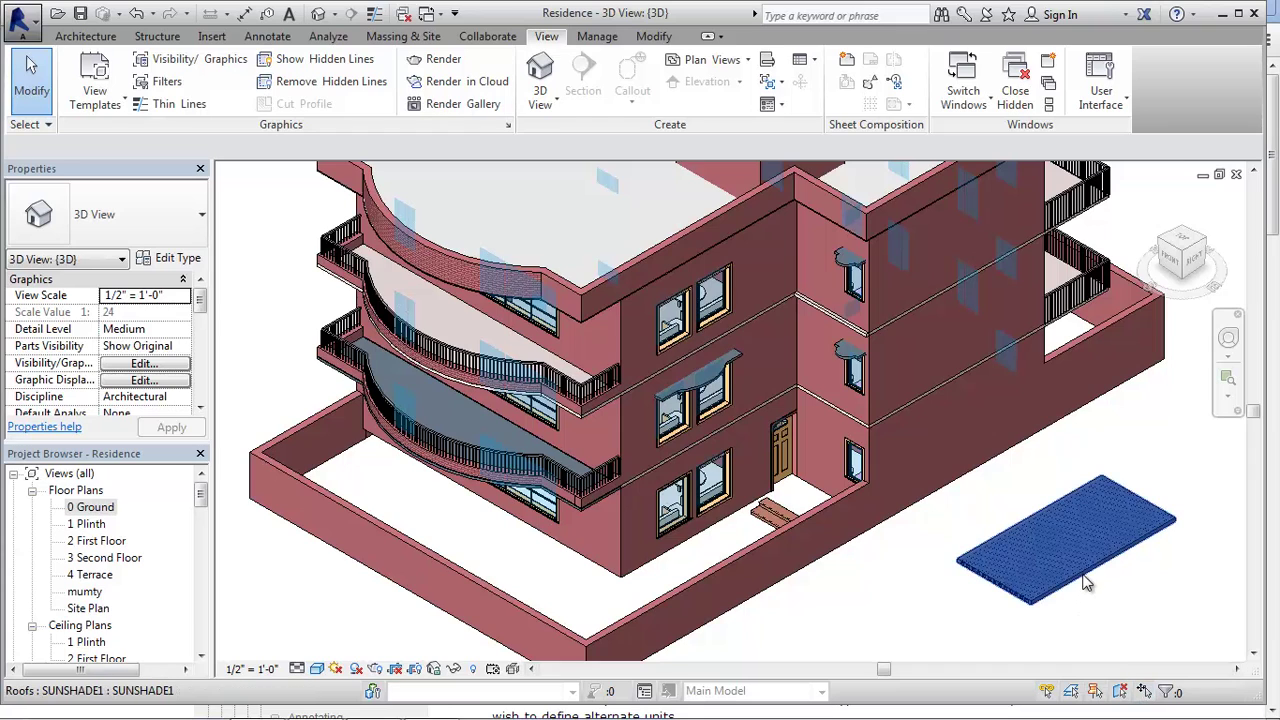
pyautogui.moveTo(1084, 583); pyautogui.dragTo(820, 533)
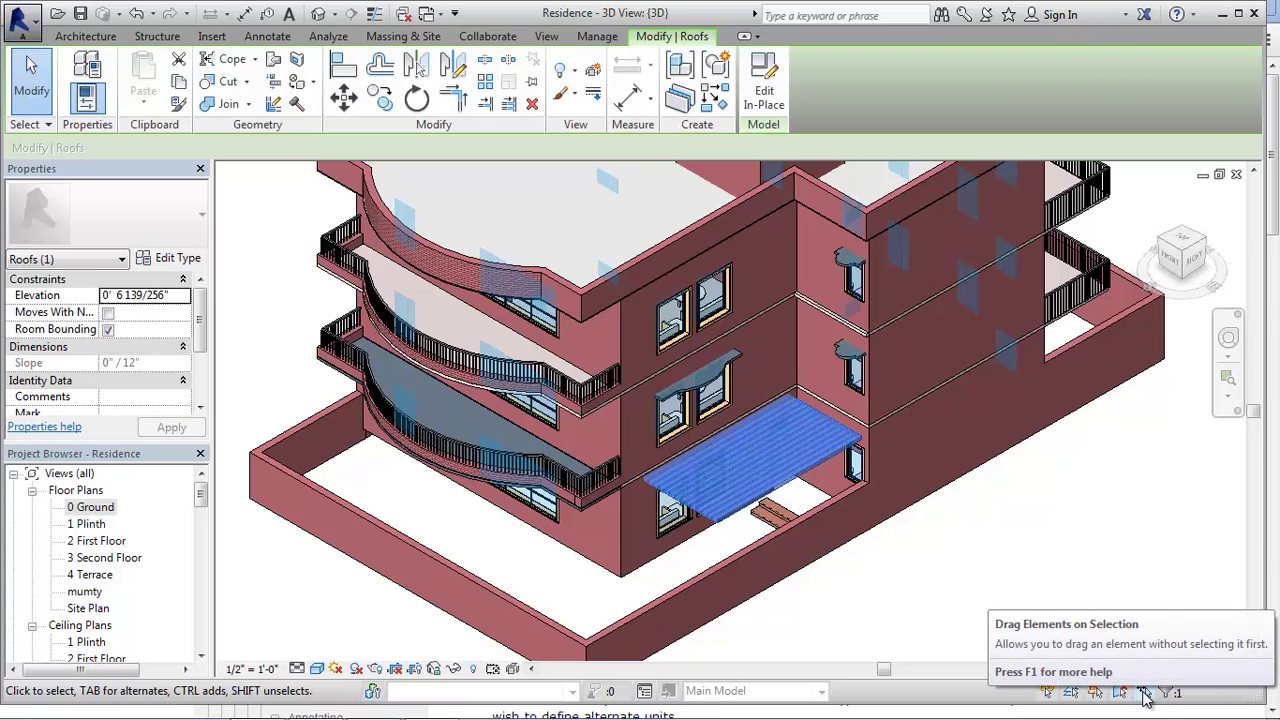
pyautogui.click(1060, 520)
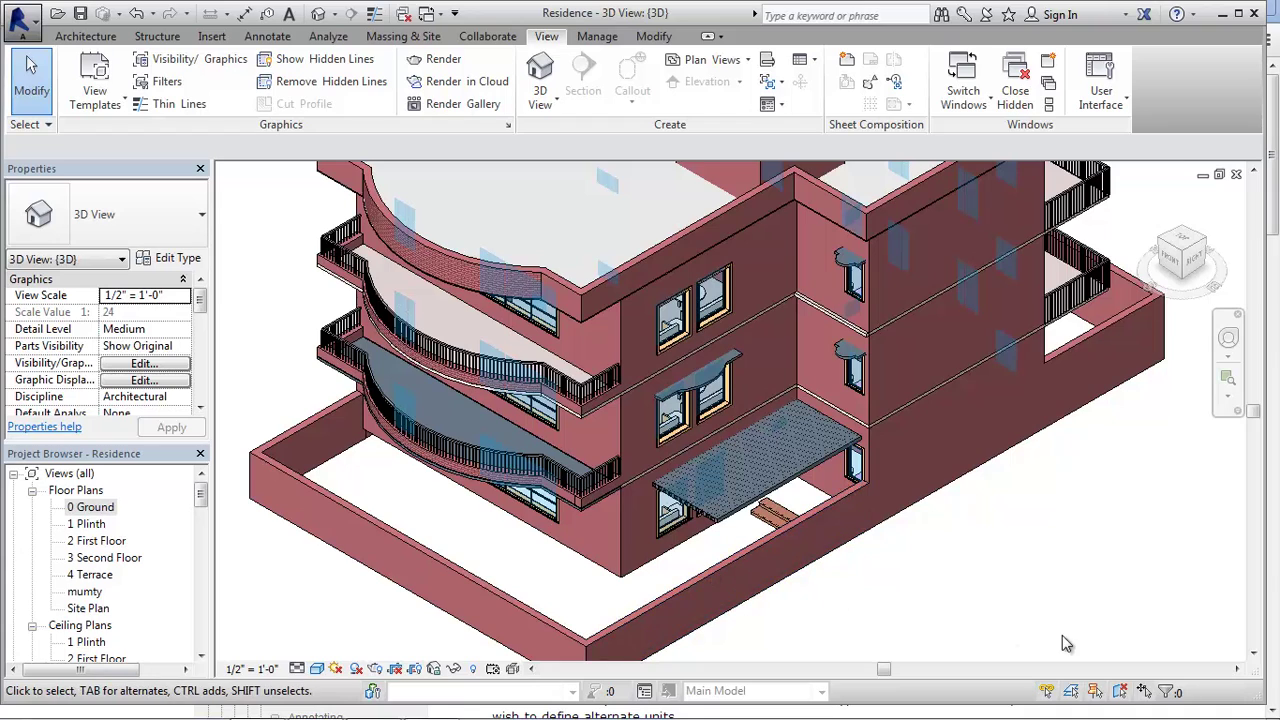
pyautogui.scroll(2, 776, 638)
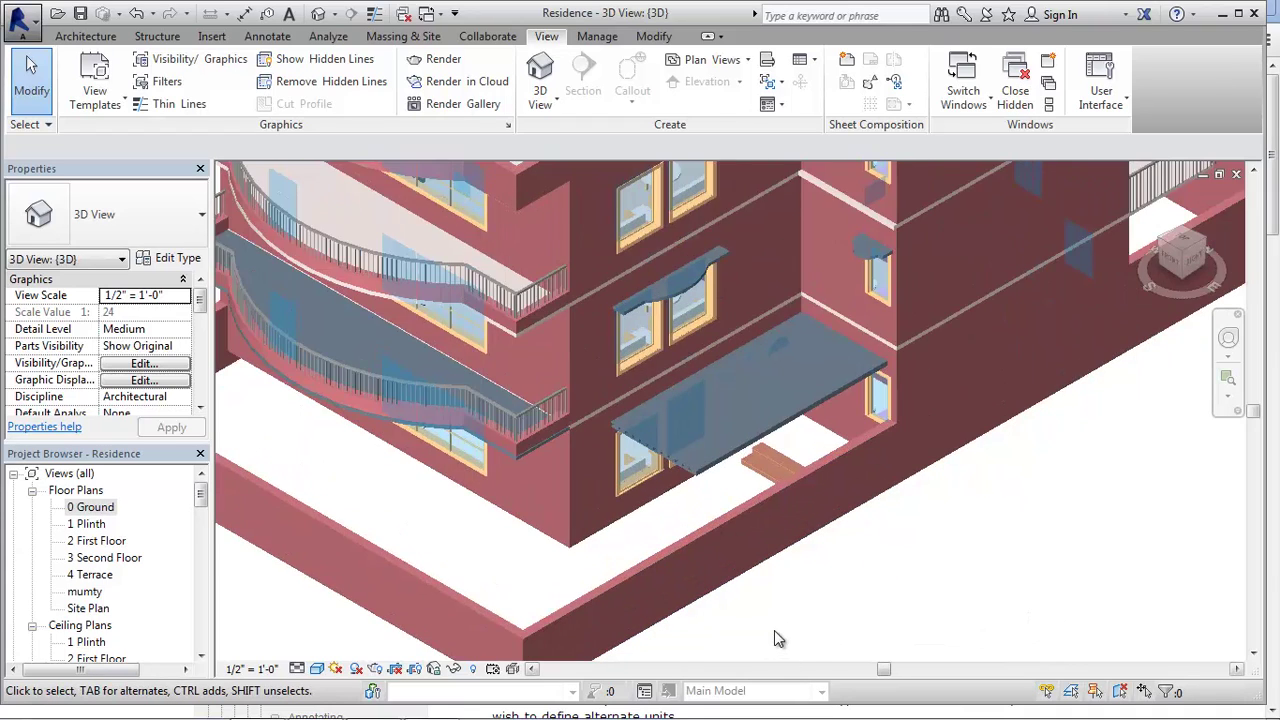
pyautogui.scroll(-2, 914, 655)
pyautogui.scroll(2, 1060, 613)
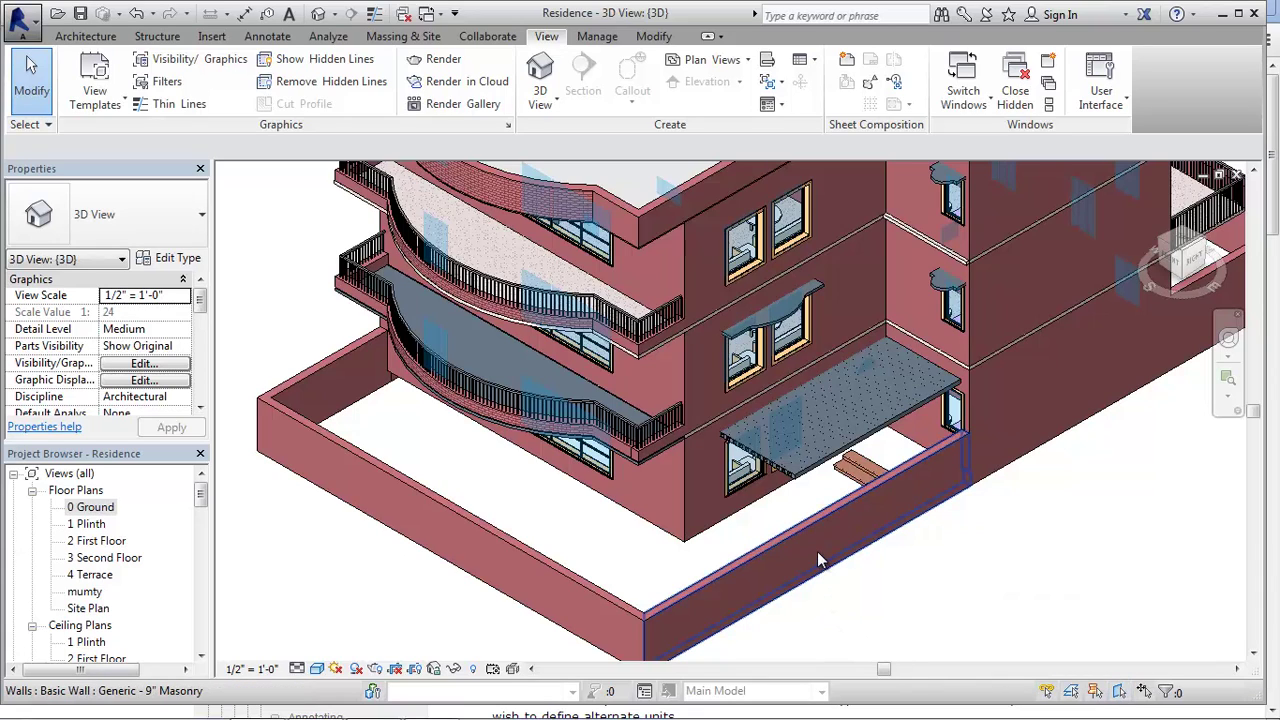
pyautogui.scroll(-4, 783, 610)
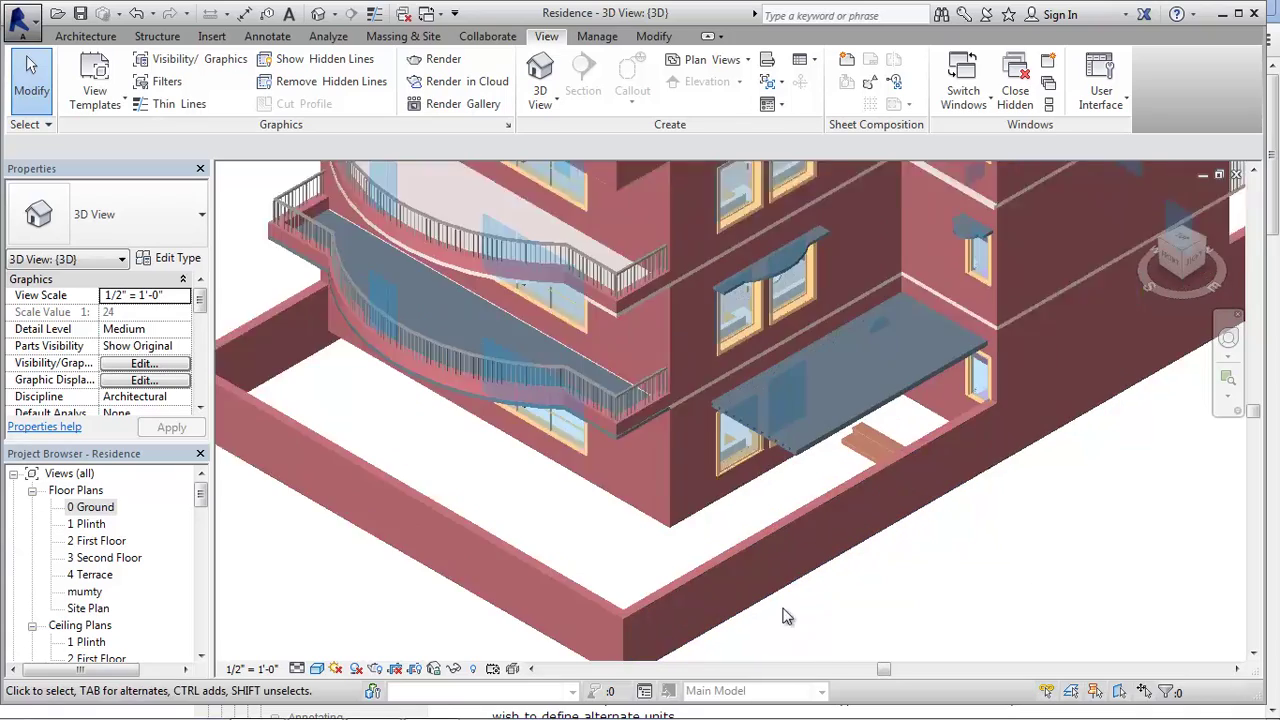
pyautogui.scroll(5, 1080, 423)
pyautogui.scroll(2, 1030, 424)
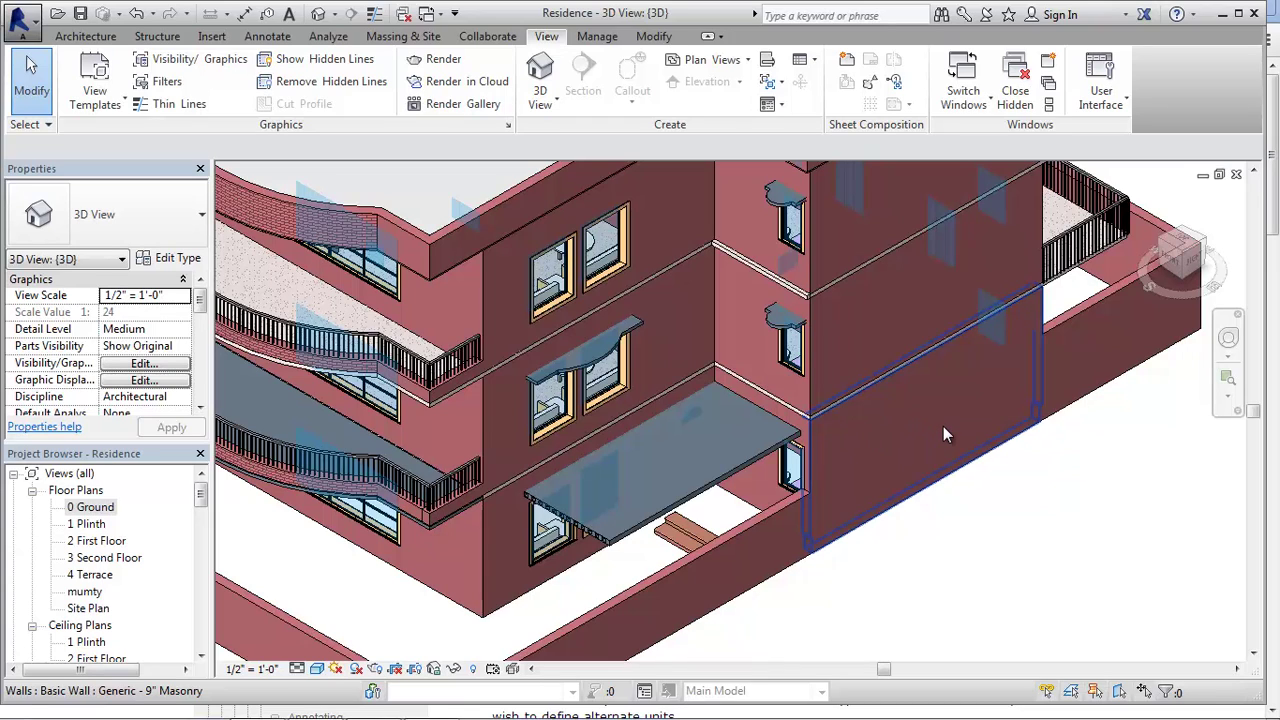
pyautogui.scroll(-1, 973, 427)
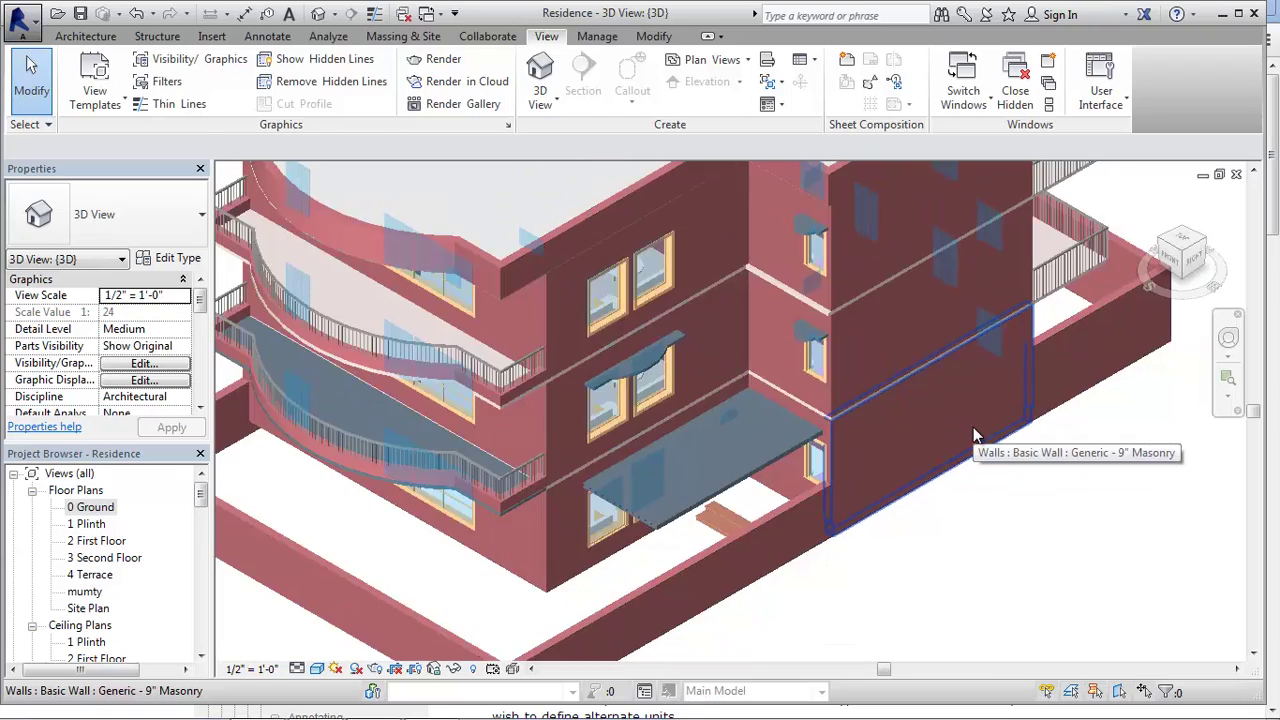
pyautogui.scroll(-1, 950, 430)
pyautogui.scroll(-1, 956, 466)
pyautogui.scroll(2, 923, 425)
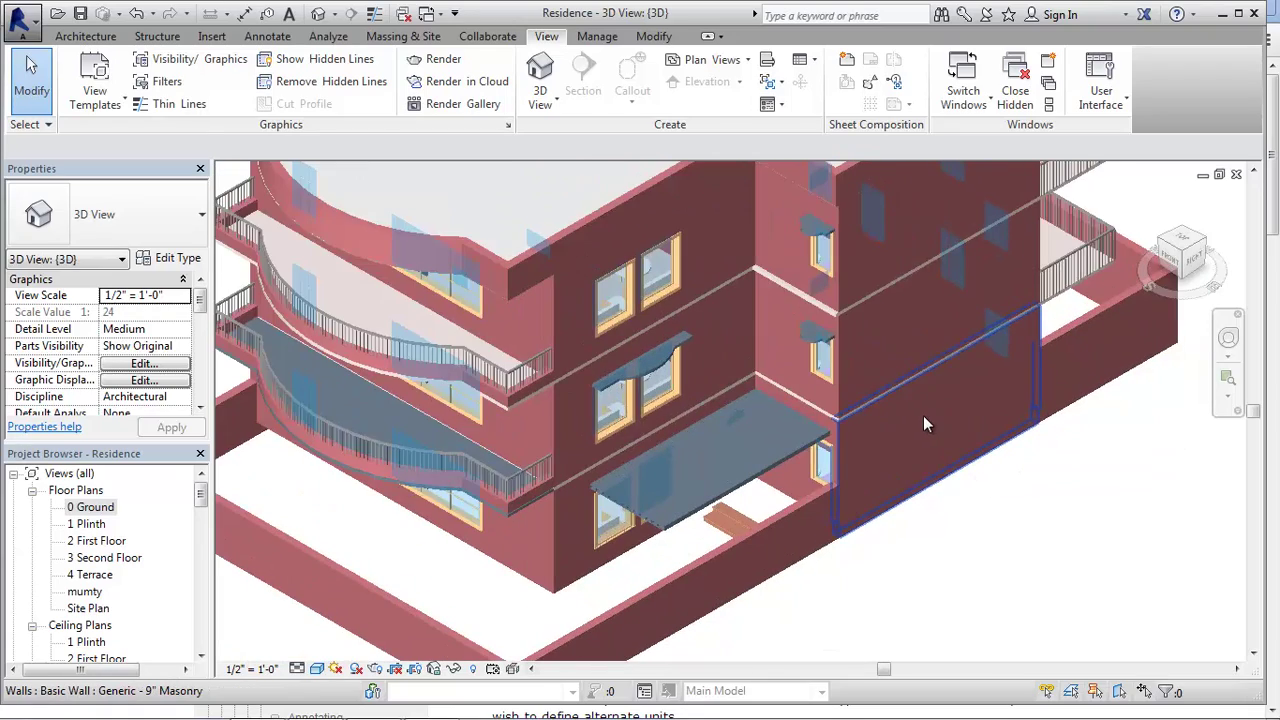
pyautogui.click(923, 425)
pyautogui.press('Delete')
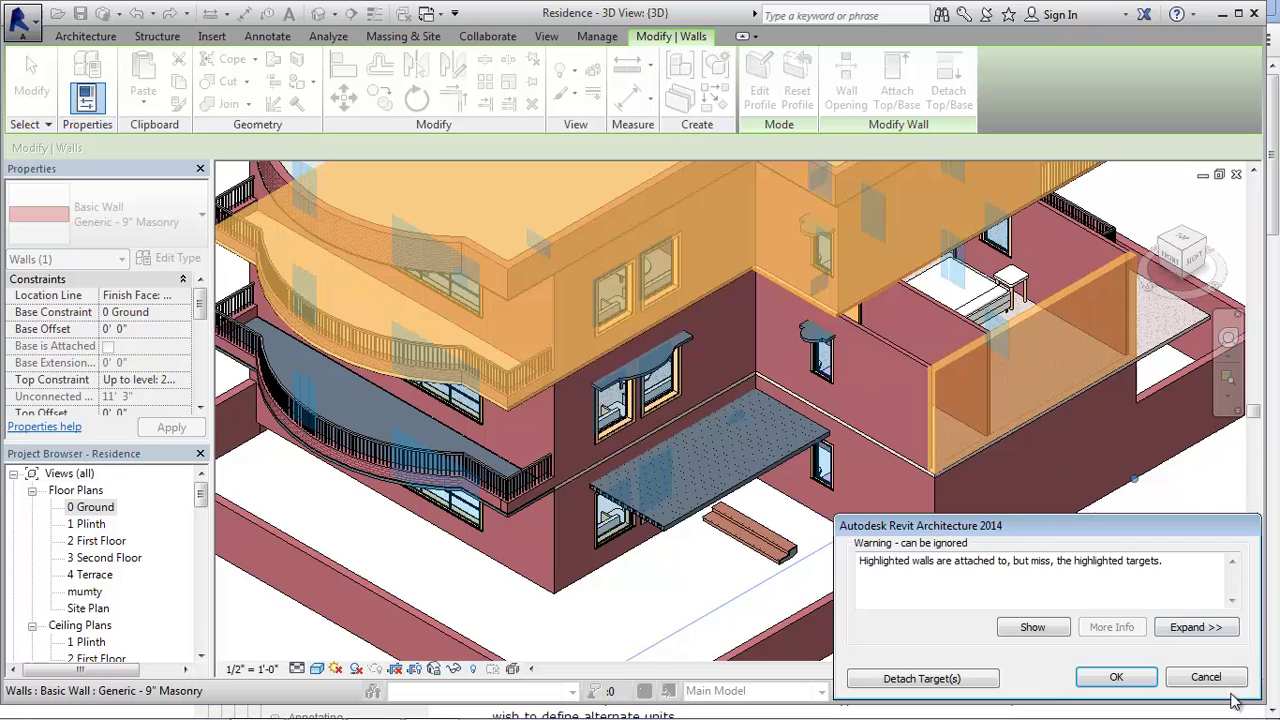
pyautogui.click(1206, 677)
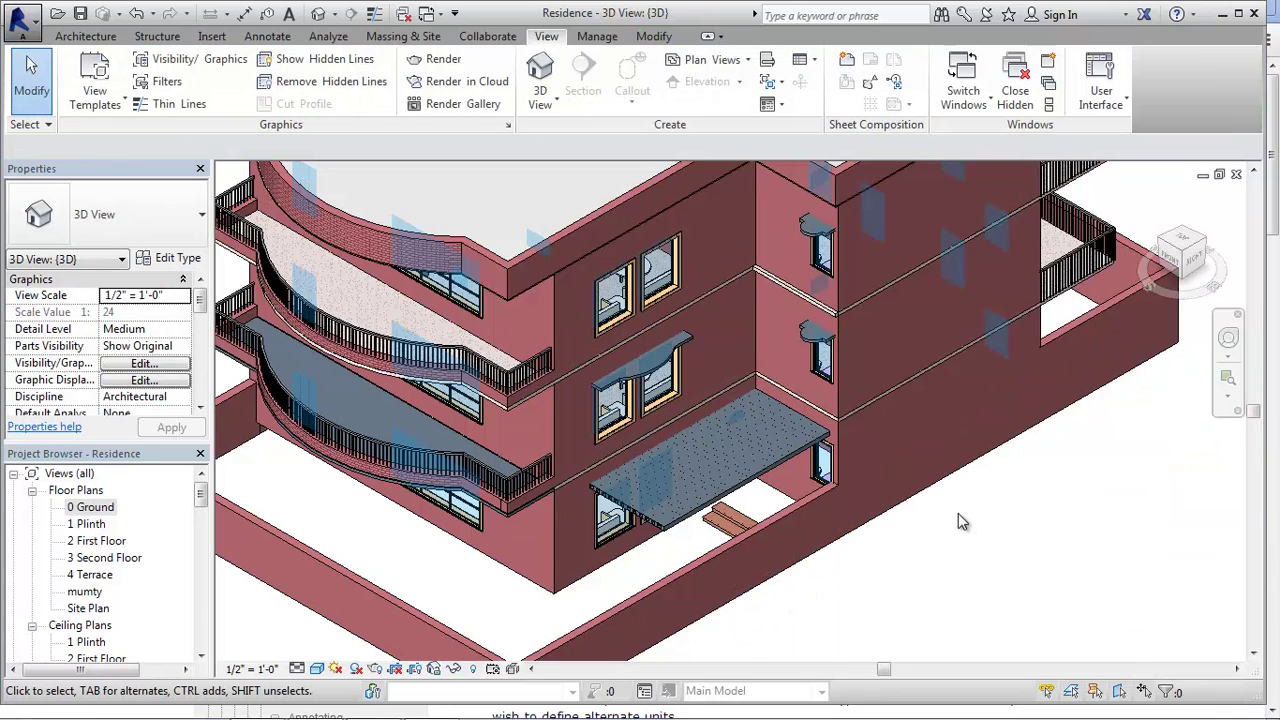
# - Select the low front boundary wall and review its right-click context menu twice without choosing anything
pyautogui.scroll(-1, 956, 512)
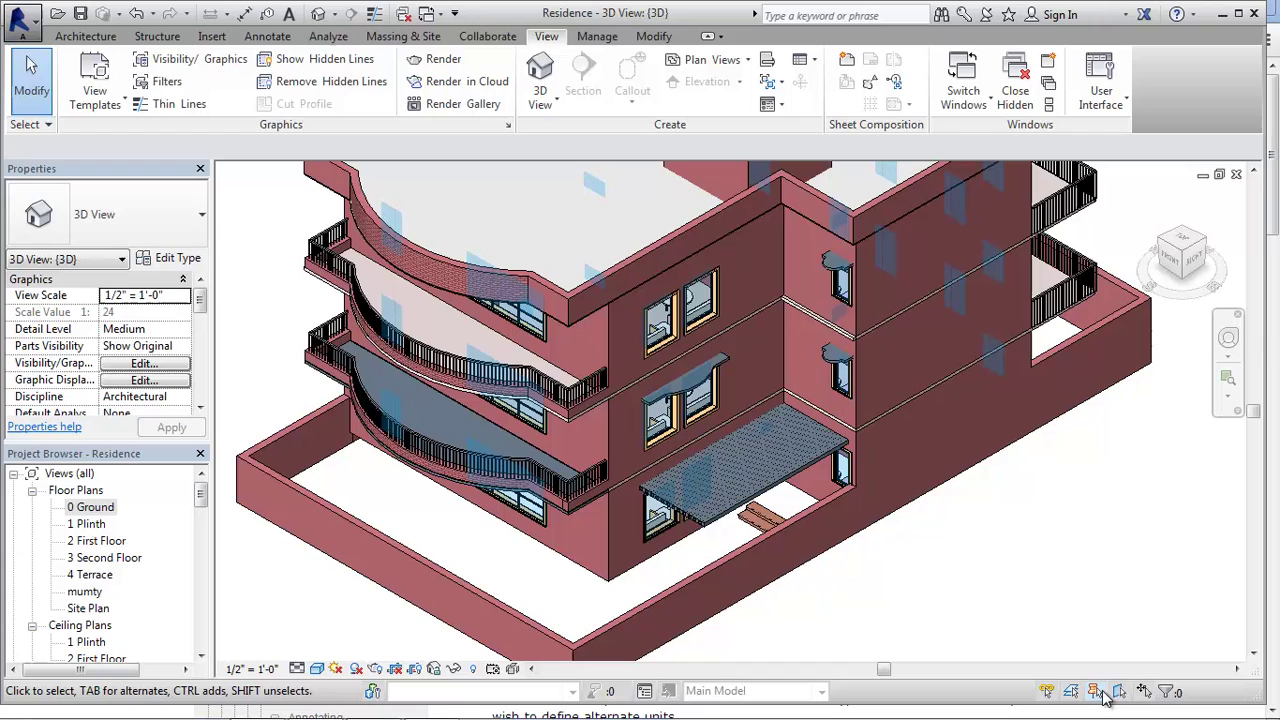
pyautogui.click(769, 542)
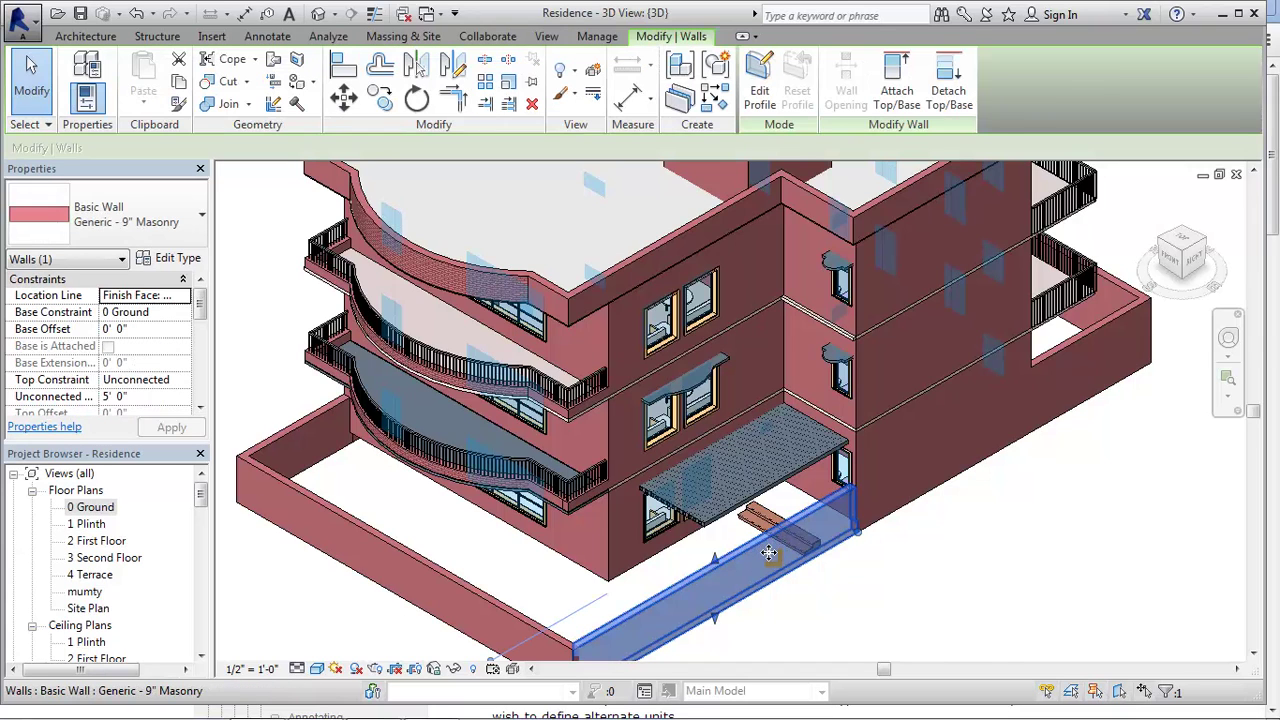
pyautogui.rightClick(771, 558)
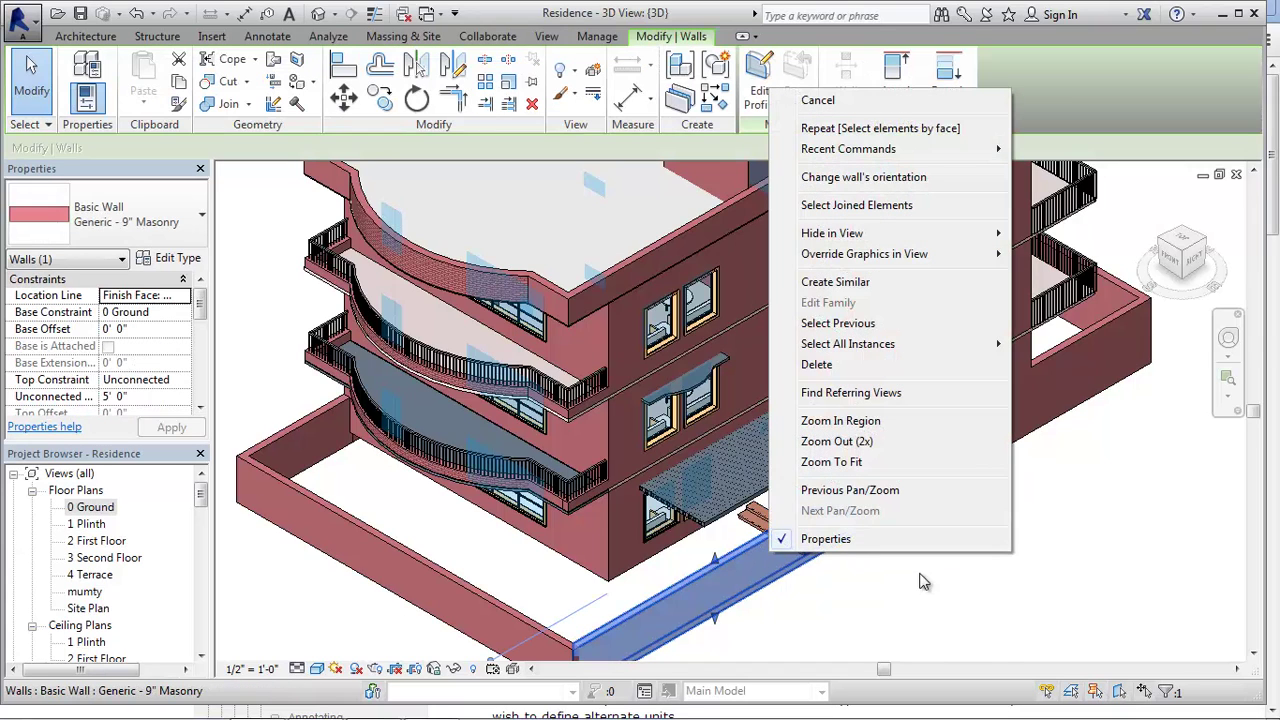
pyautogui.click(953, 603)
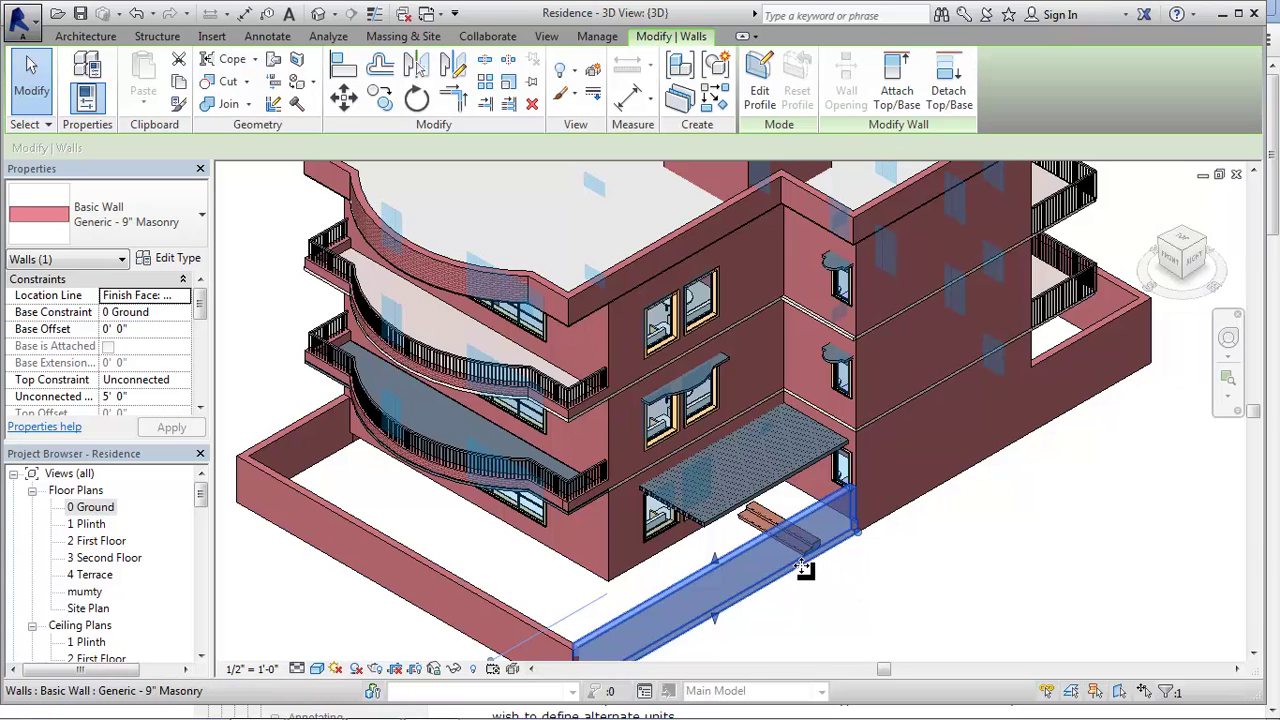
pyautogui.rightClick(745, 576)
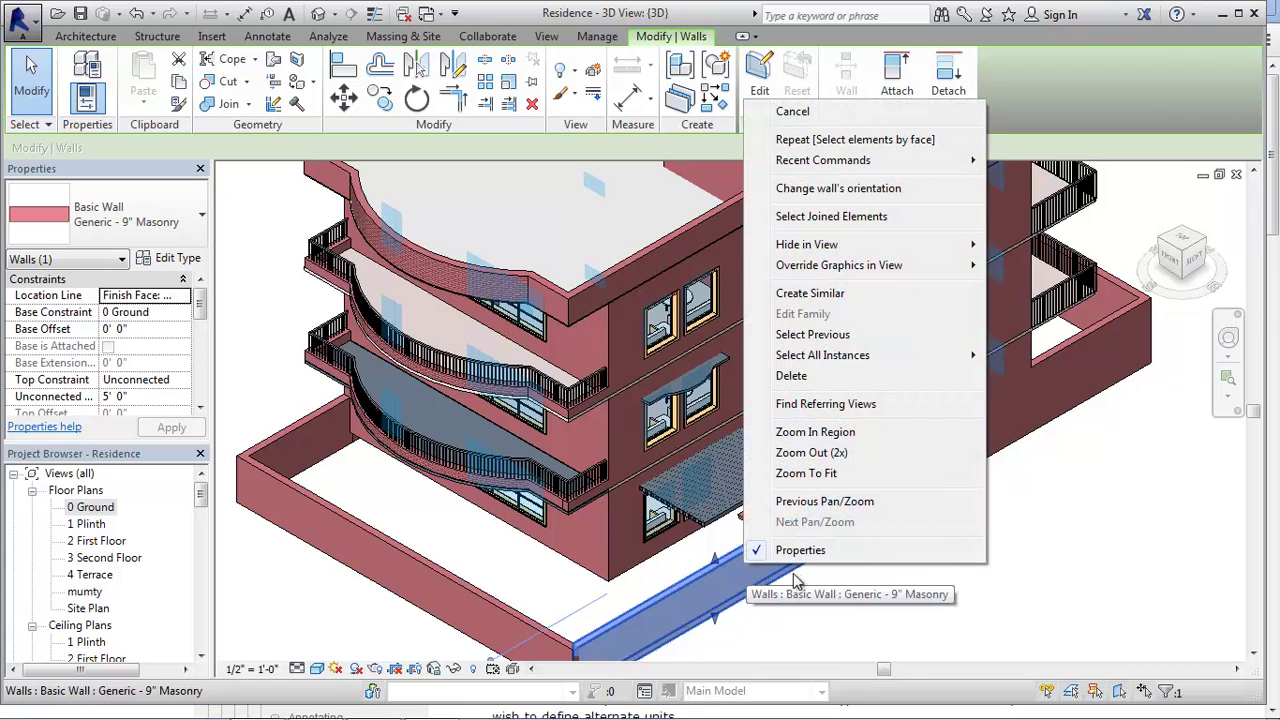
pyautogui.click(1010, 608)
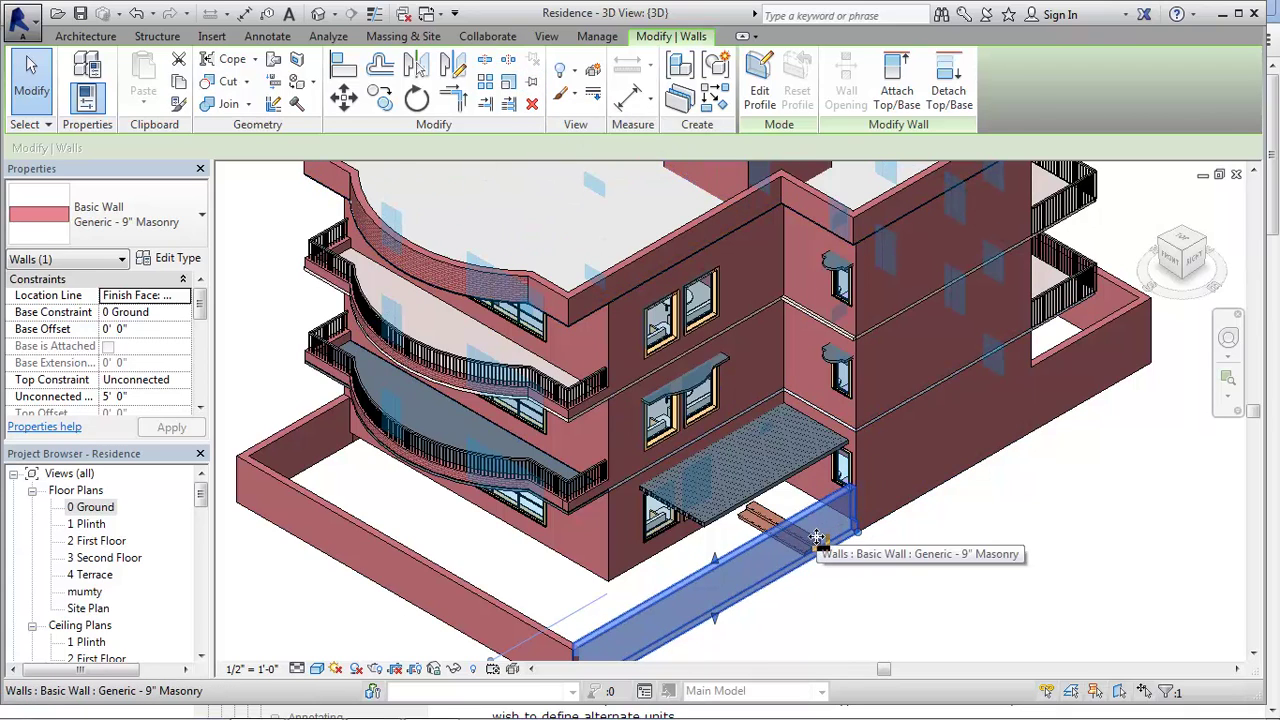
# - Pin the front boundary wall in place and reselect it
pyautogui.click(533, 88)
pyautogui.click(880, 603)
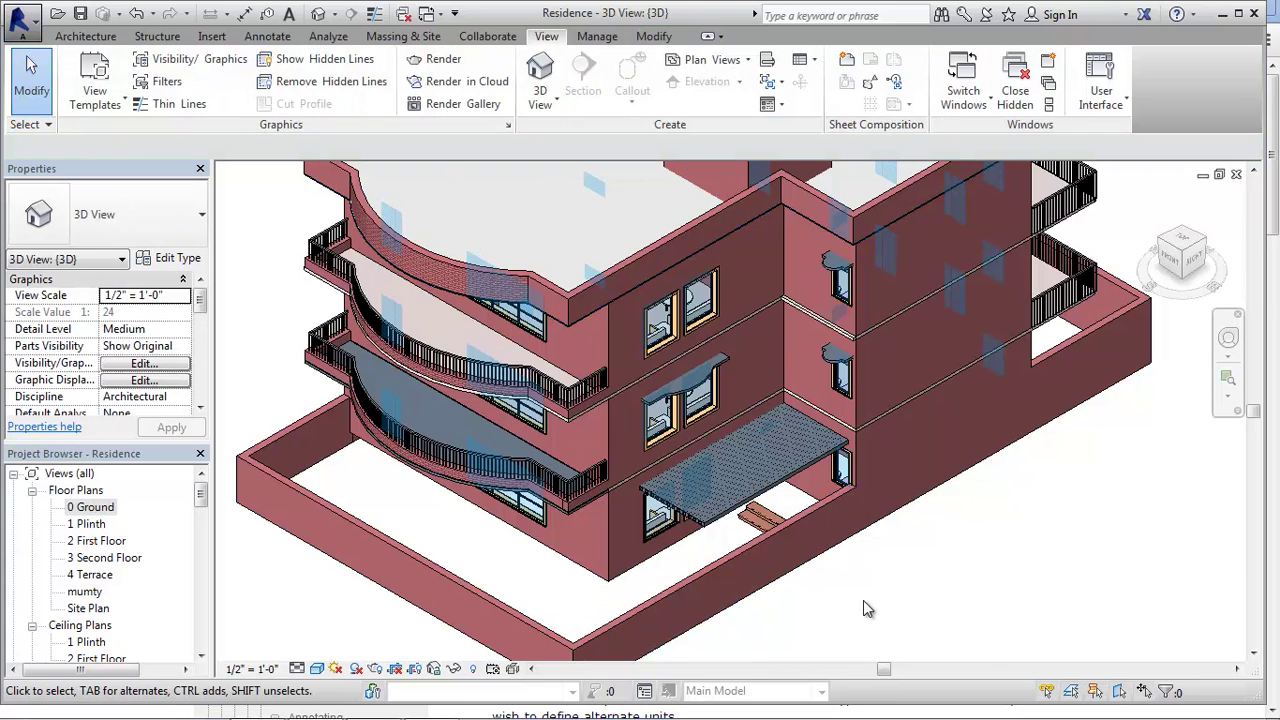
pyautogui.click(779, 560)
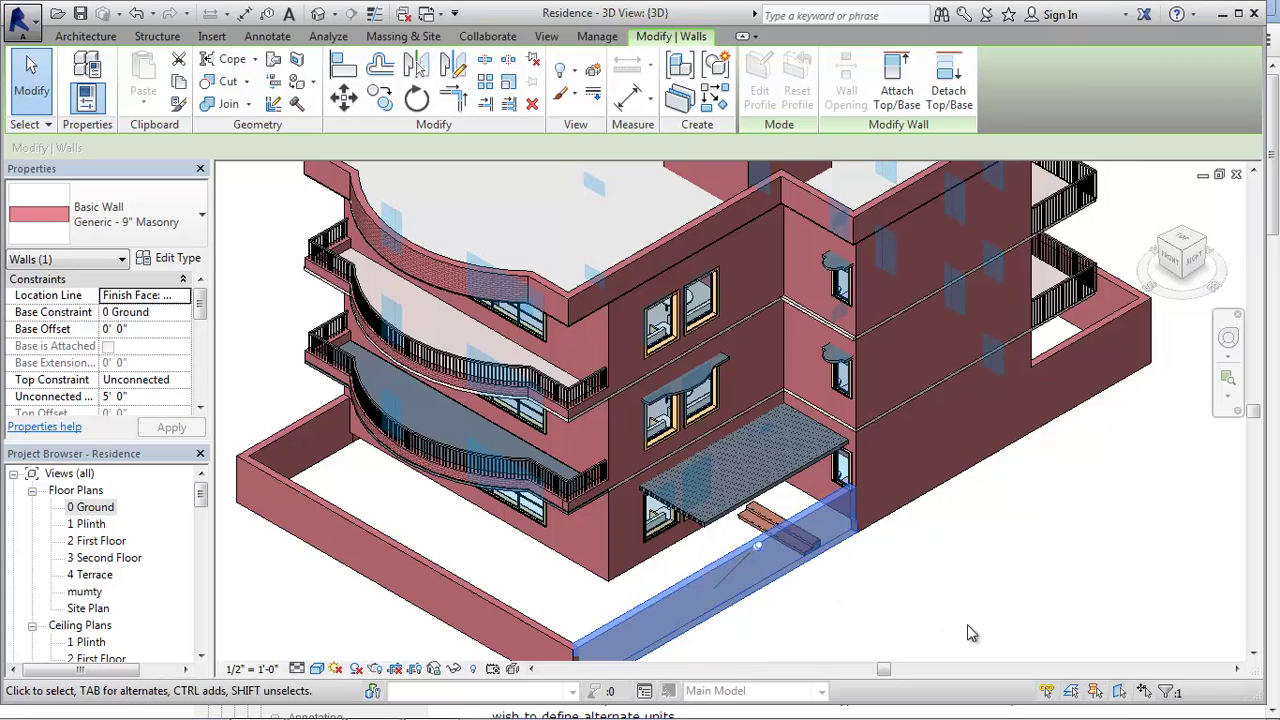
# - Turn off Select Pinned Elements in the status bar
pyautogui.click(1095, 694)
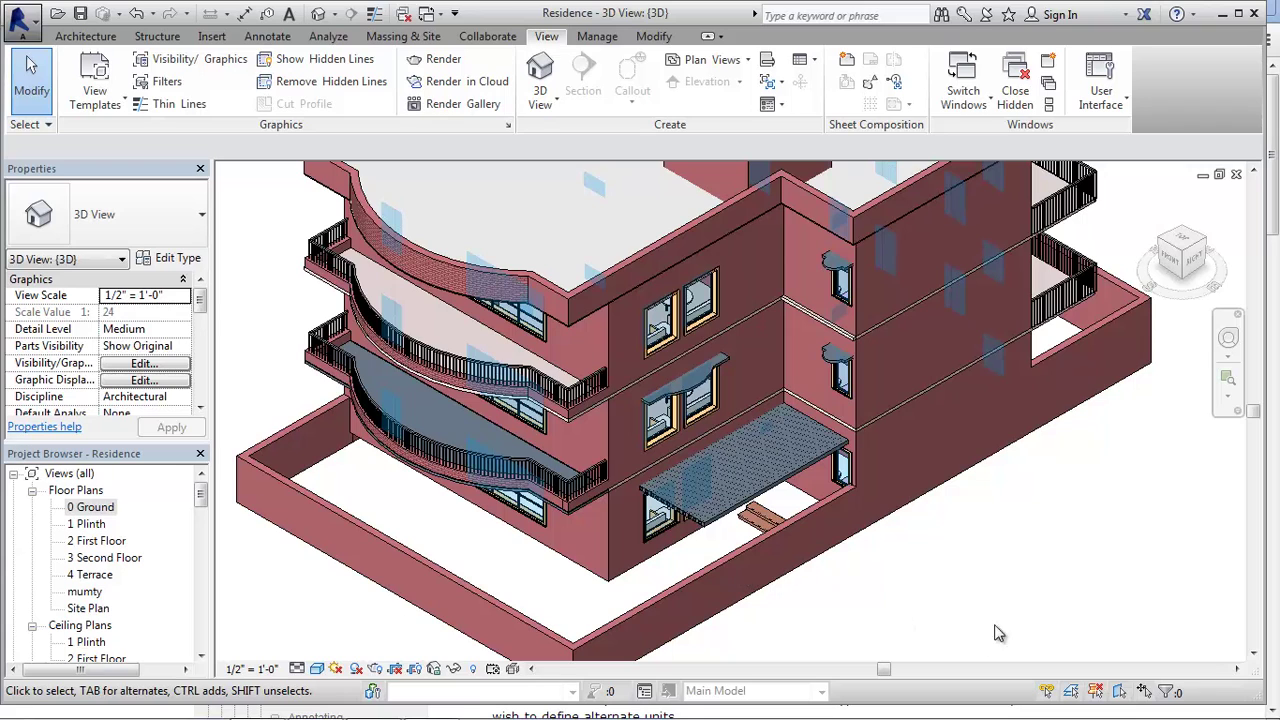
pyautogui.scroll(-3, 982, 631)
pyautogui.scroll(3, 985, 635)
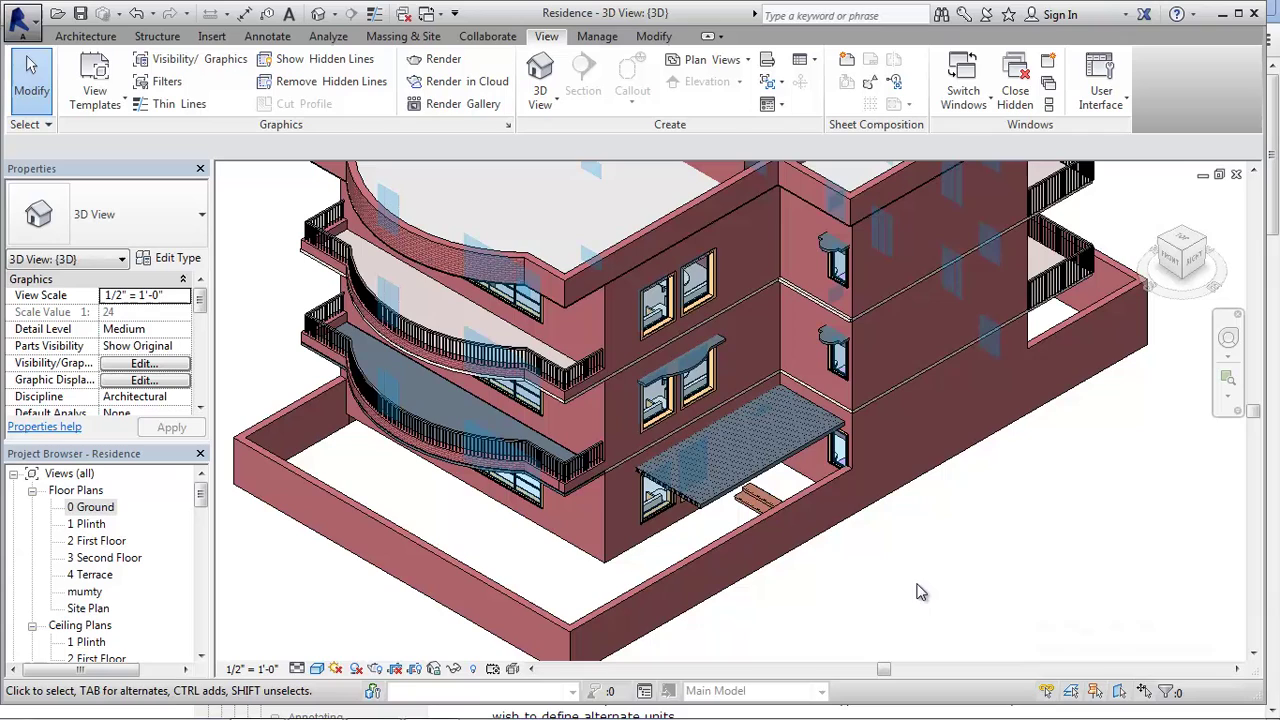
# - Open the 0 Ground floor plan, zoom into the central stair, and try selecting it
pyautogui.moveTo(900, 715)
pyautogui.doubleClick(84, 510)
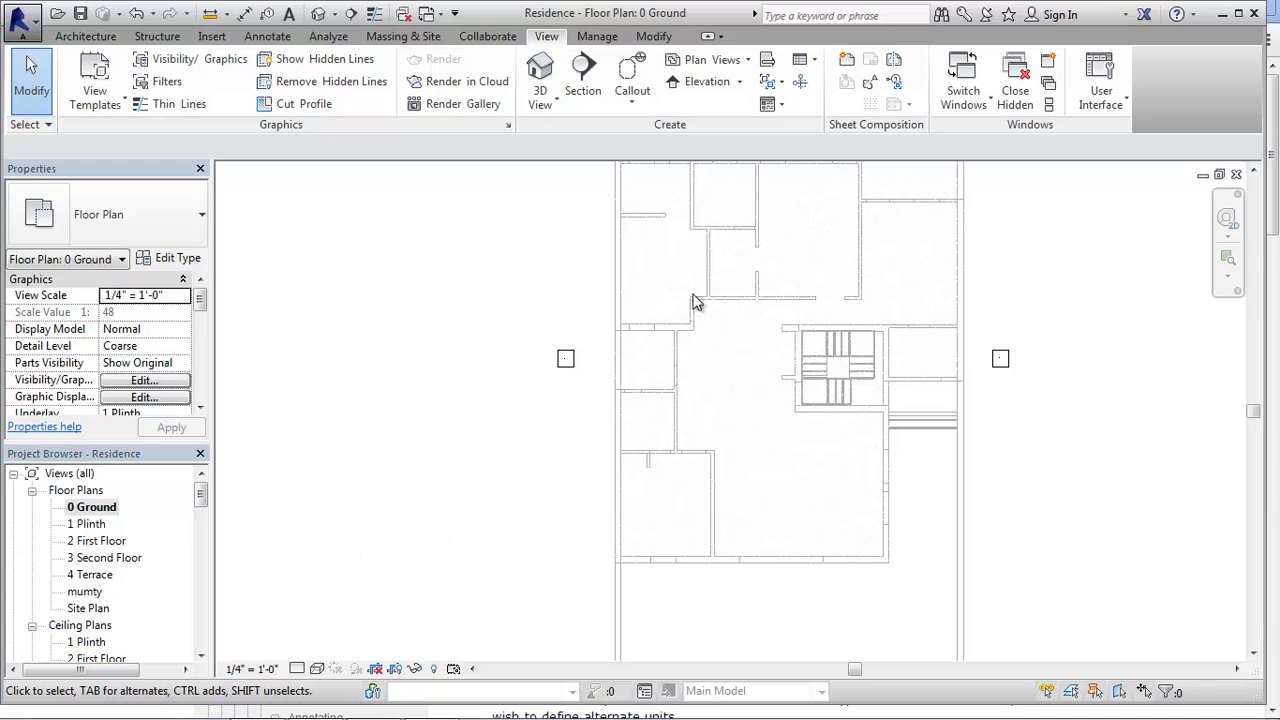
pyautogui.scroll(1, 843, 348)
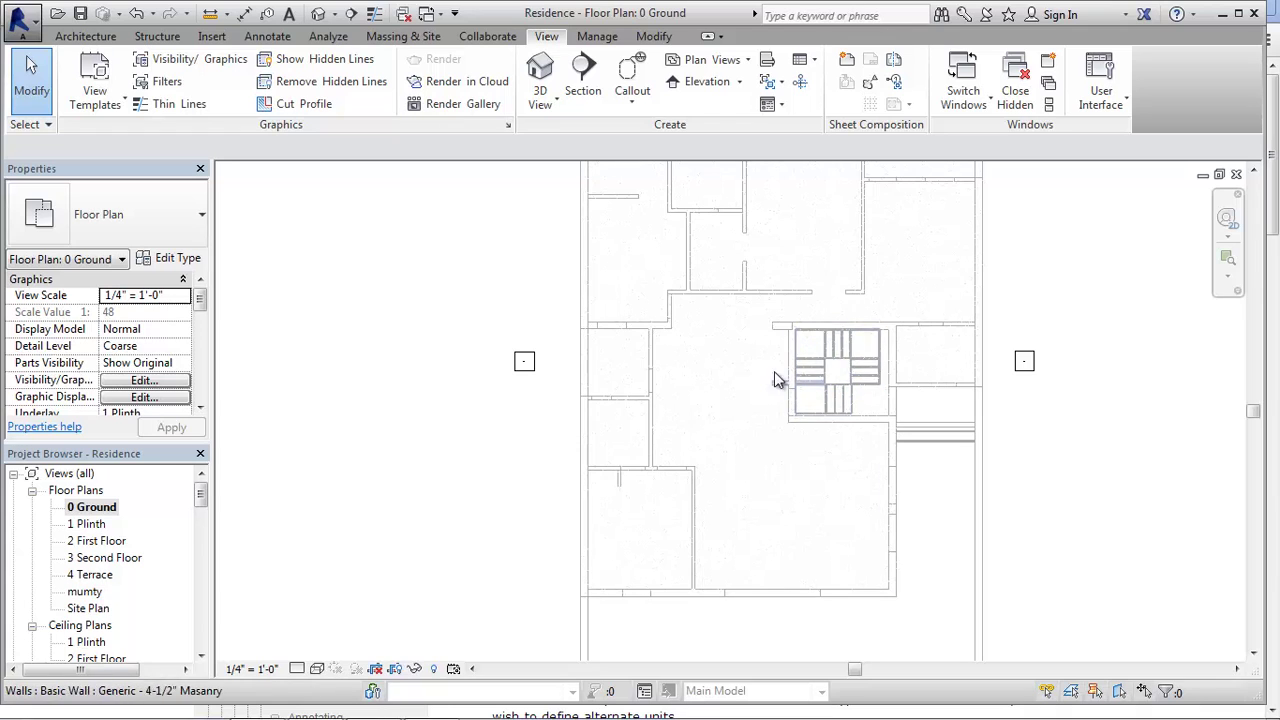
pyautogui.click(867, 389)
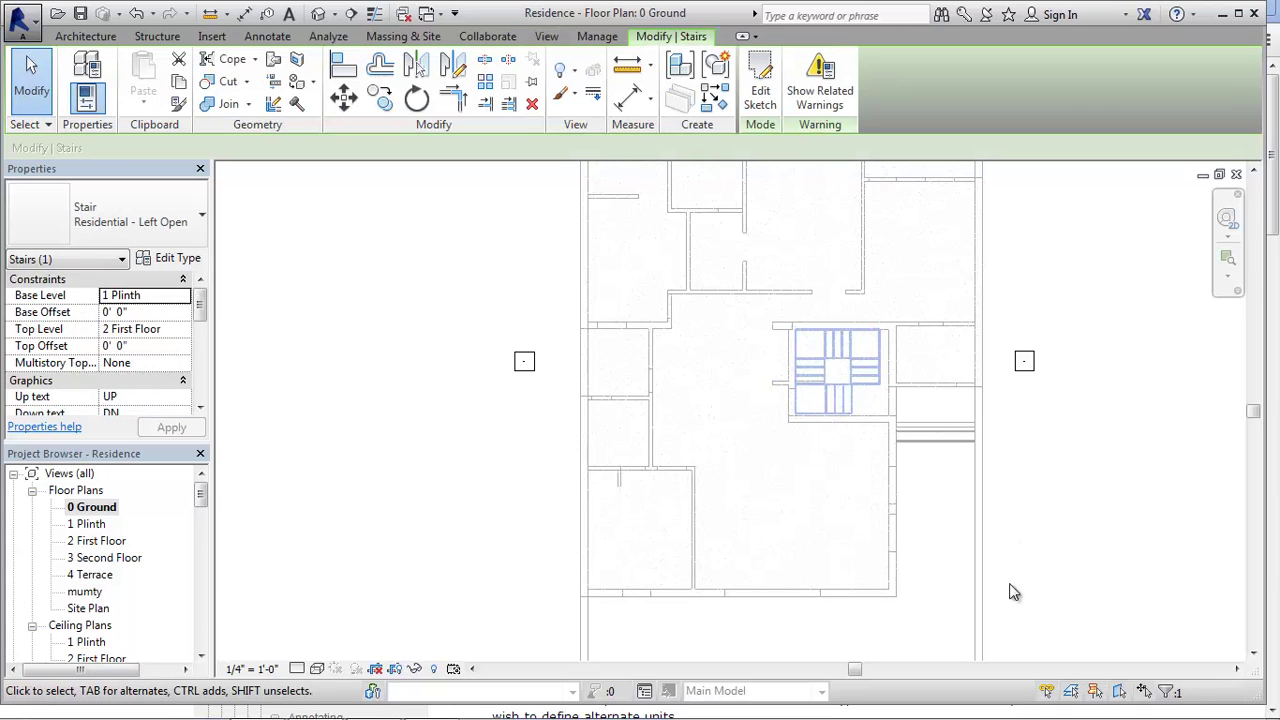
# - Window-select around the stair, catching only the right elevation marker, then clear the selection
pyautogui.click(1071, 693)
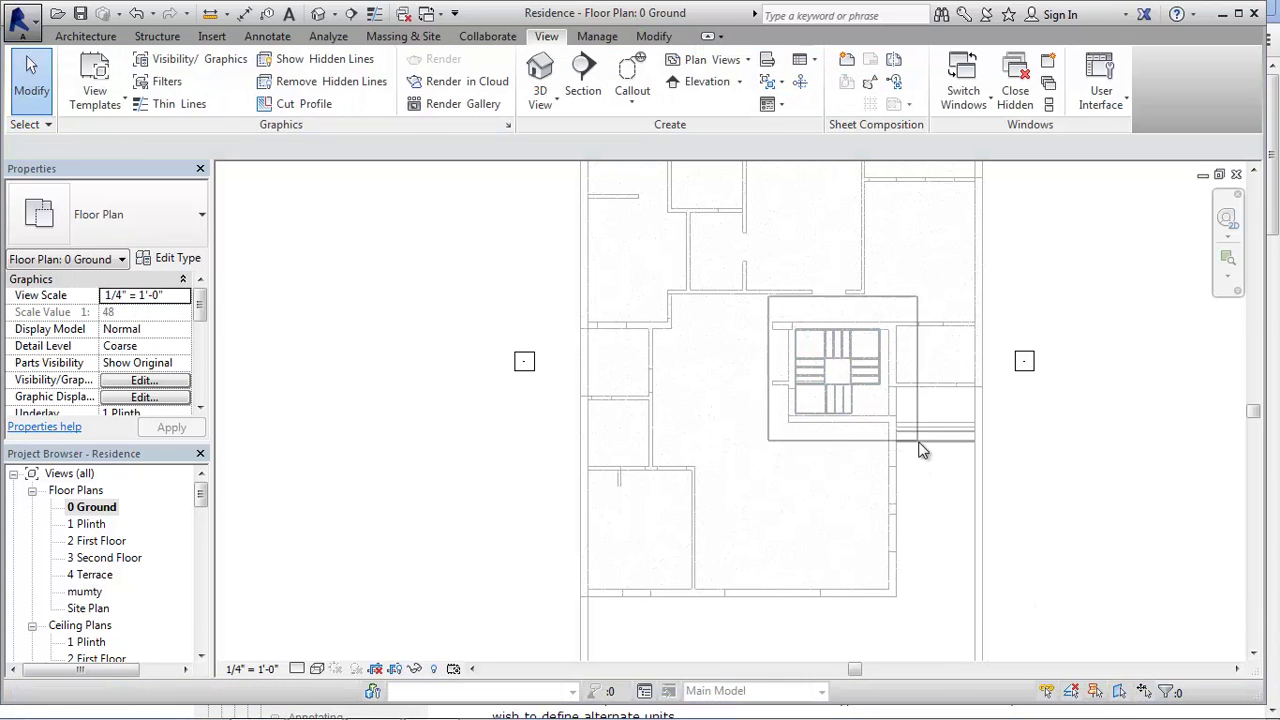
pyautogui.moveTo(536, 256)
pyautogui.mouseDown()
pyautogui.moveTo(1150, 612)
pyautogui.moveTo(1087, 507)
pyautogui.mouseUp()
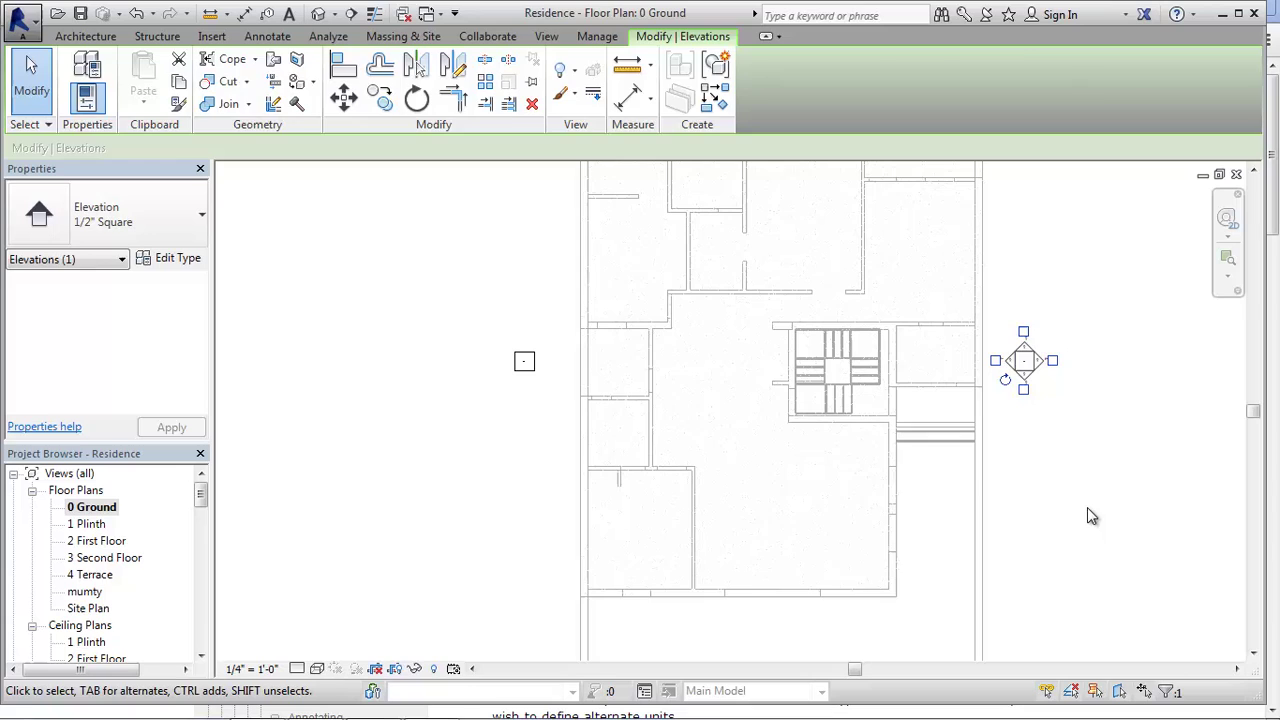
pyautogui.click(1087, 507)
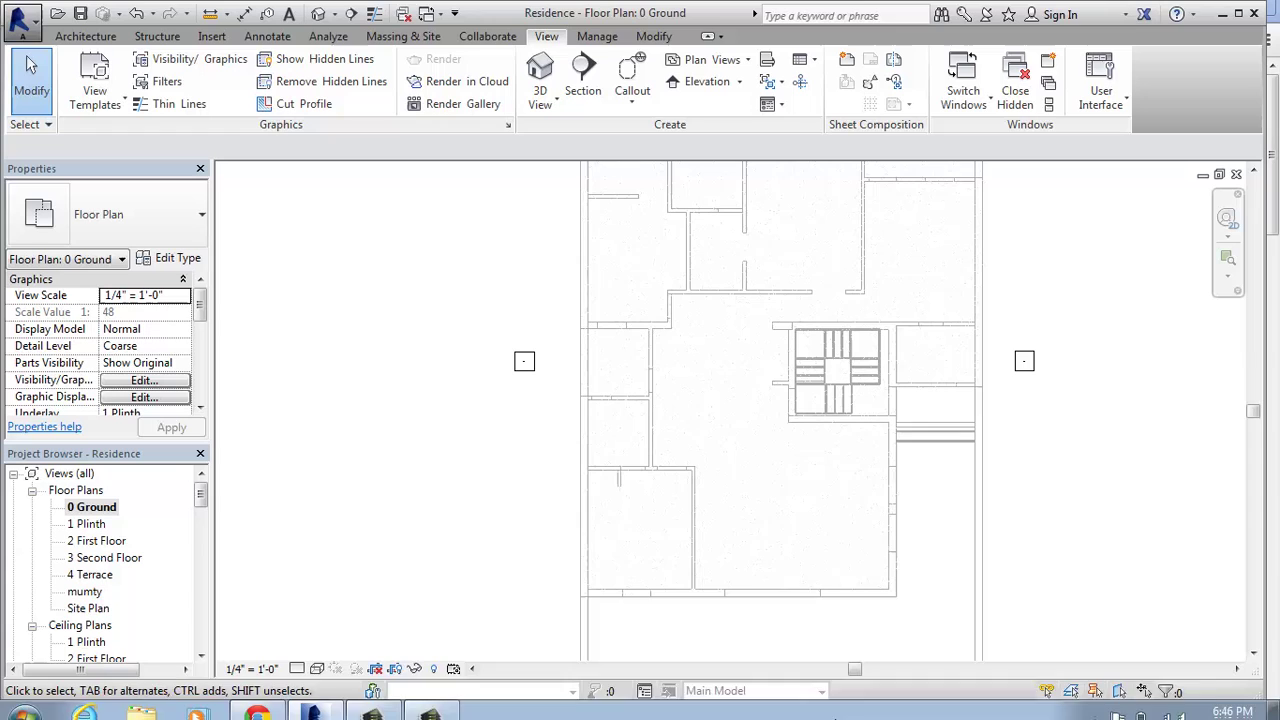
pyautogui.click(440, 706)
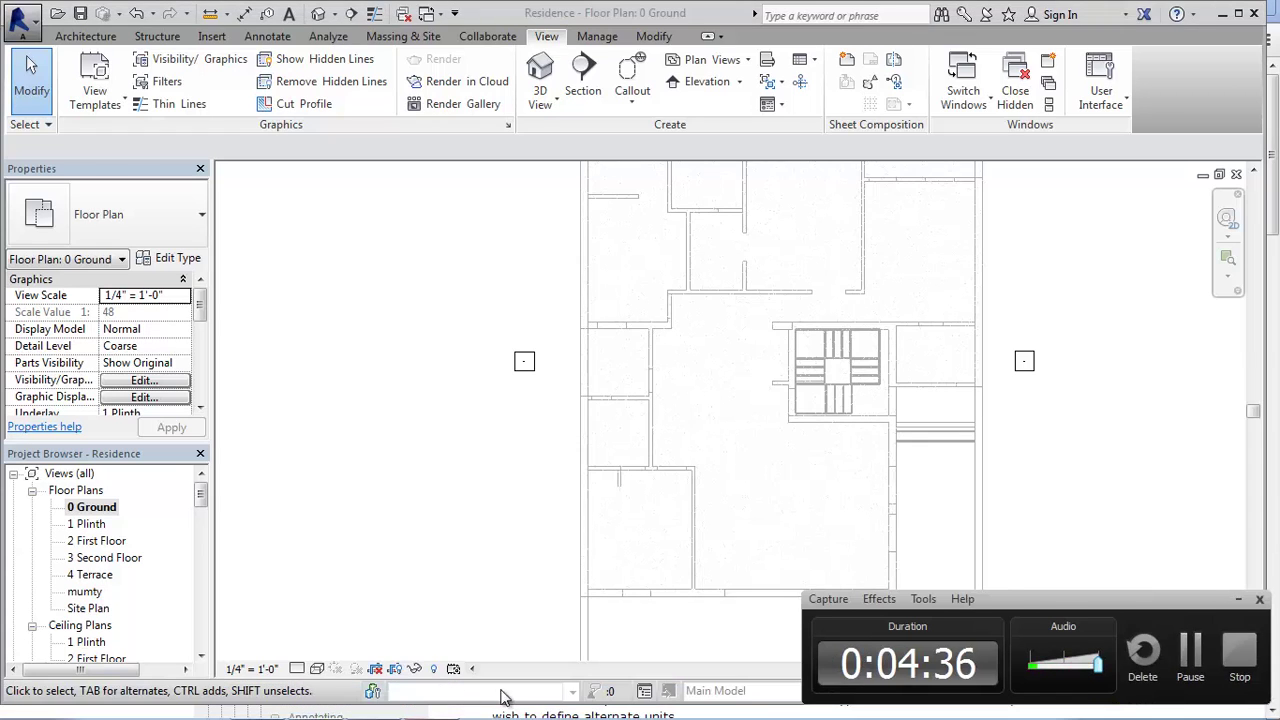